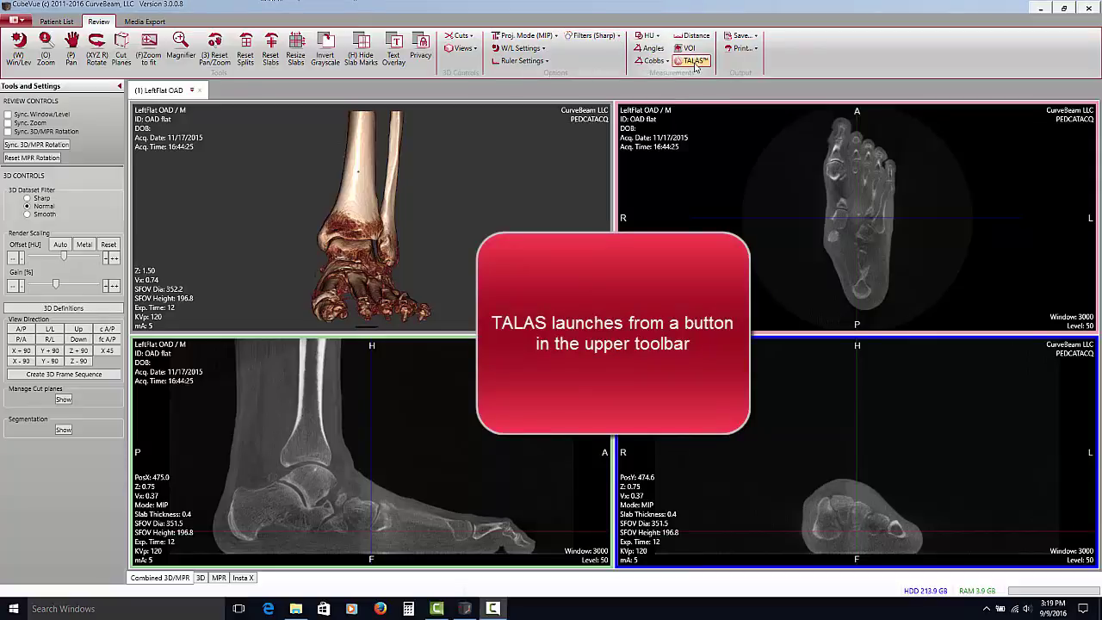
- Start the TALAS foot alignment analysis and accept its disclaimer to open the empty landmark window
left_click(695, 63)
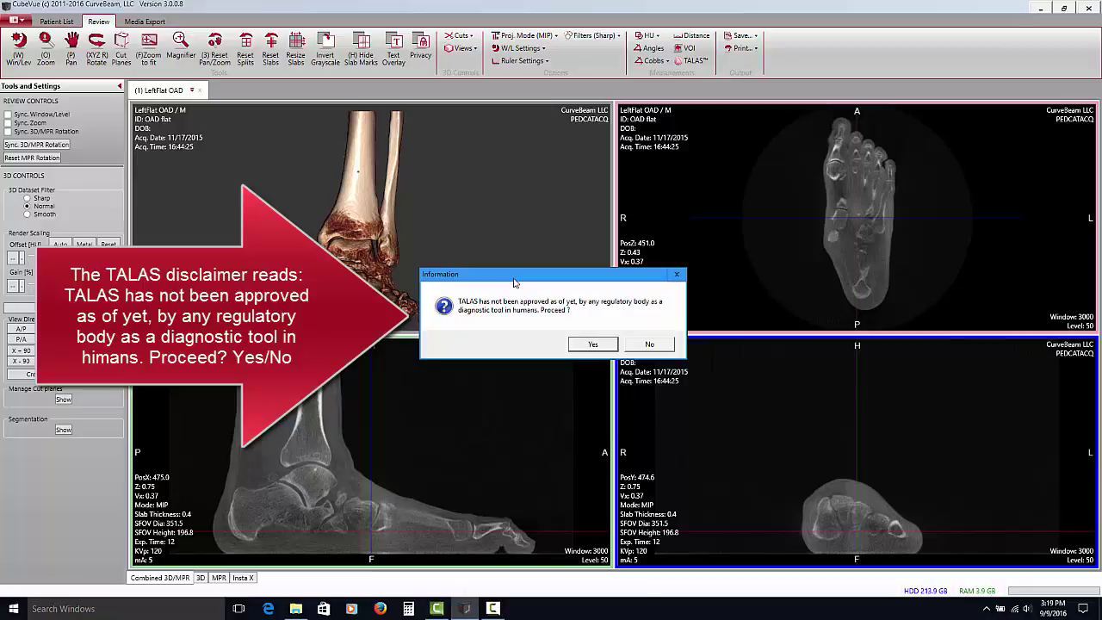
left_click(592, 344)
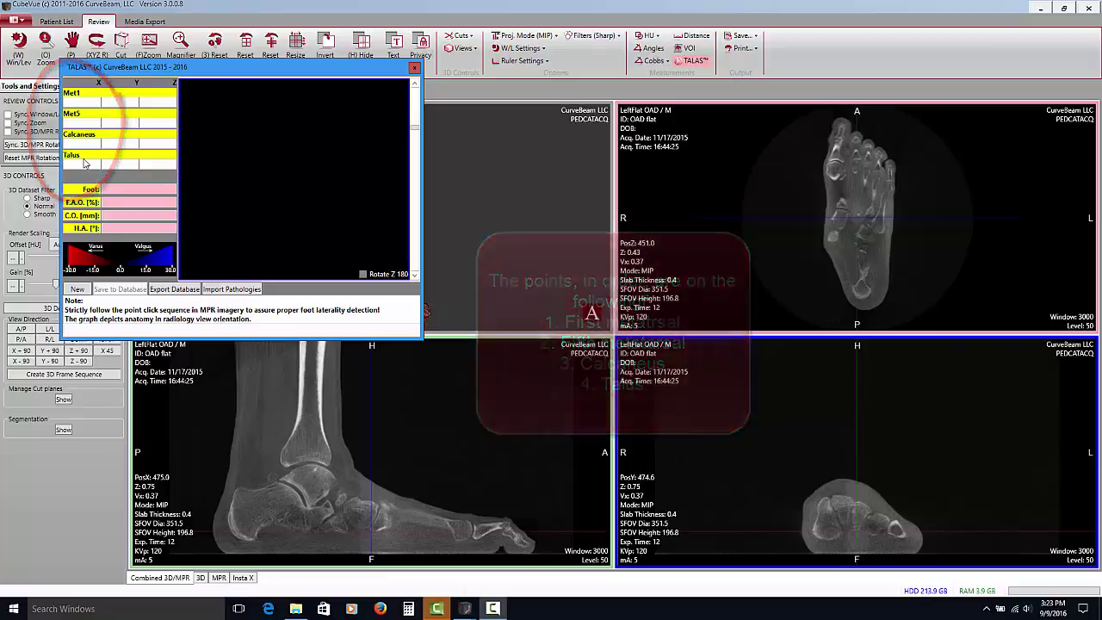
- Set the Met1 landmark on the first metatarsal head at 371.9, 286.0, 470.0
right_click(856, 219)
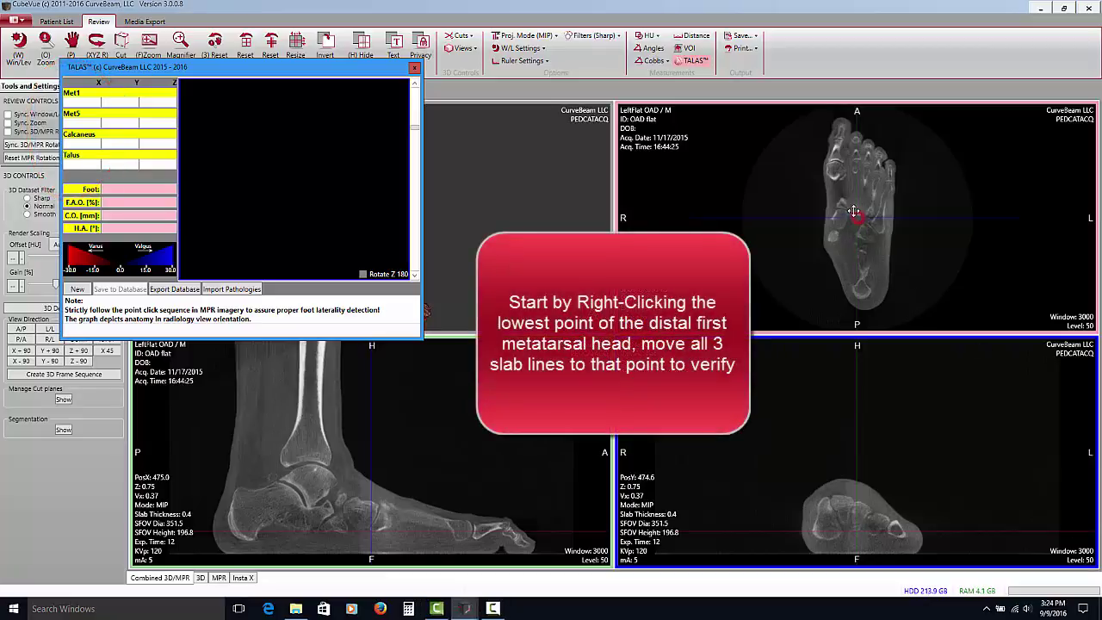
right_click(833, 168)
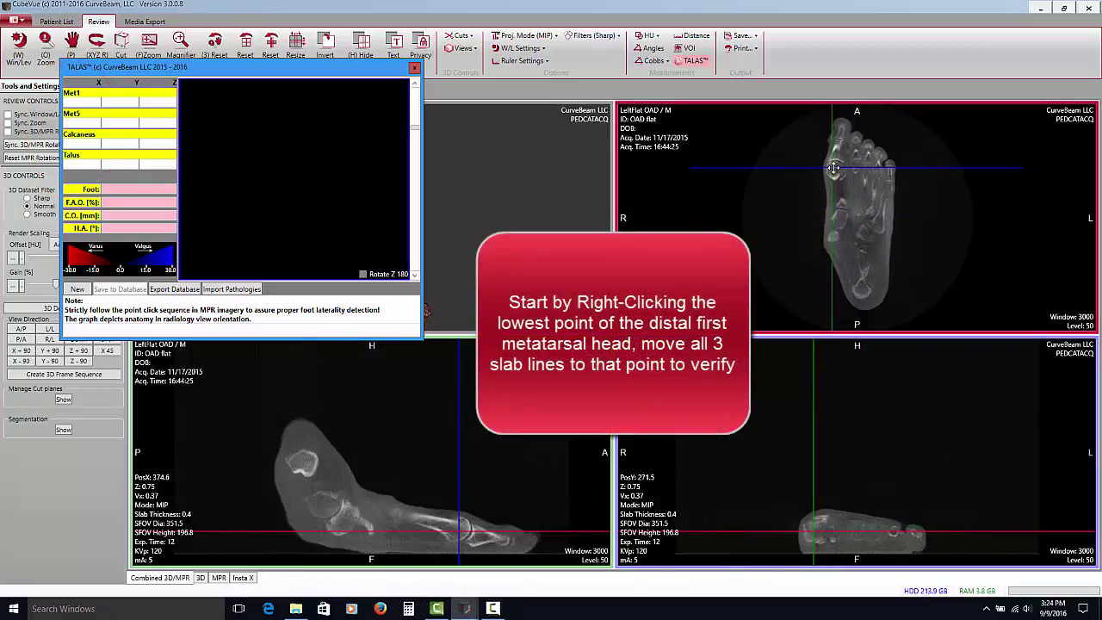
right_click(452, 539)
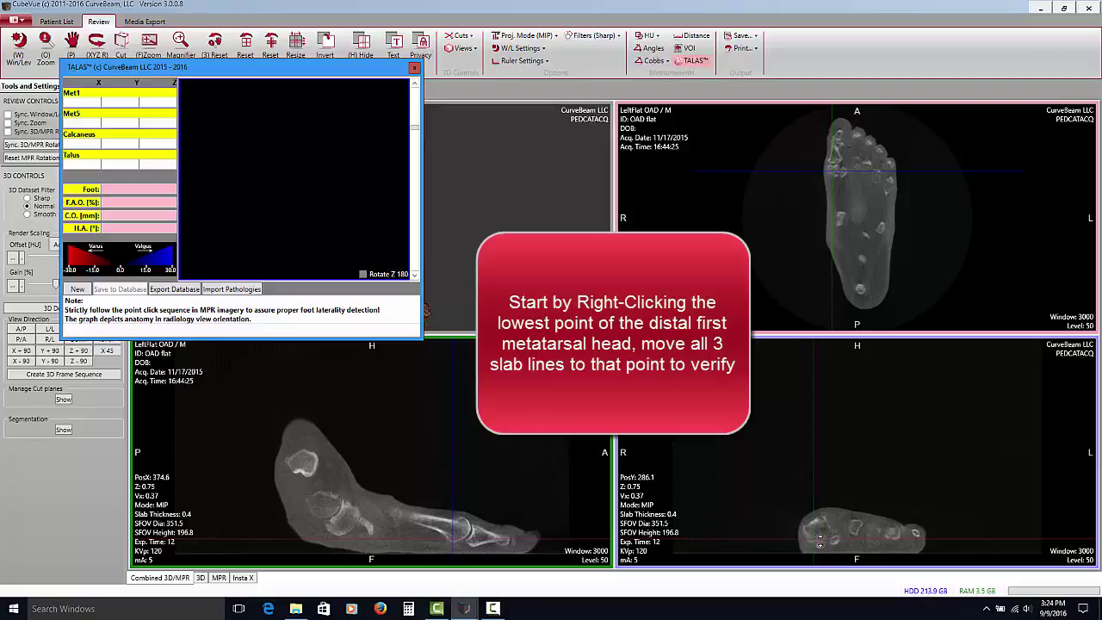
right_click(812, 540)
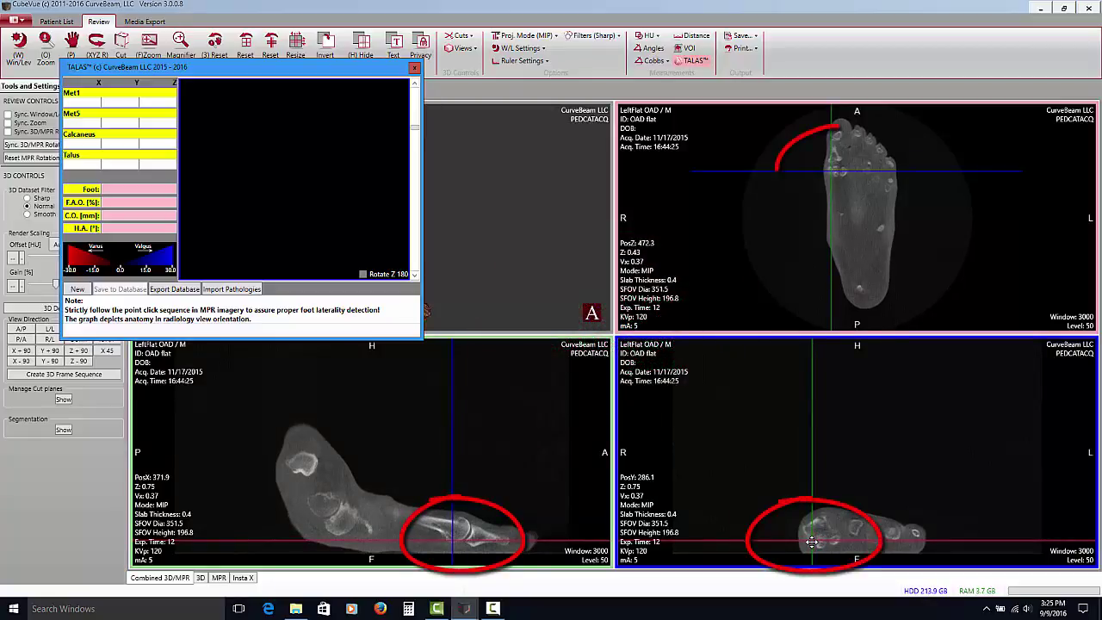
right_click(453, 539)
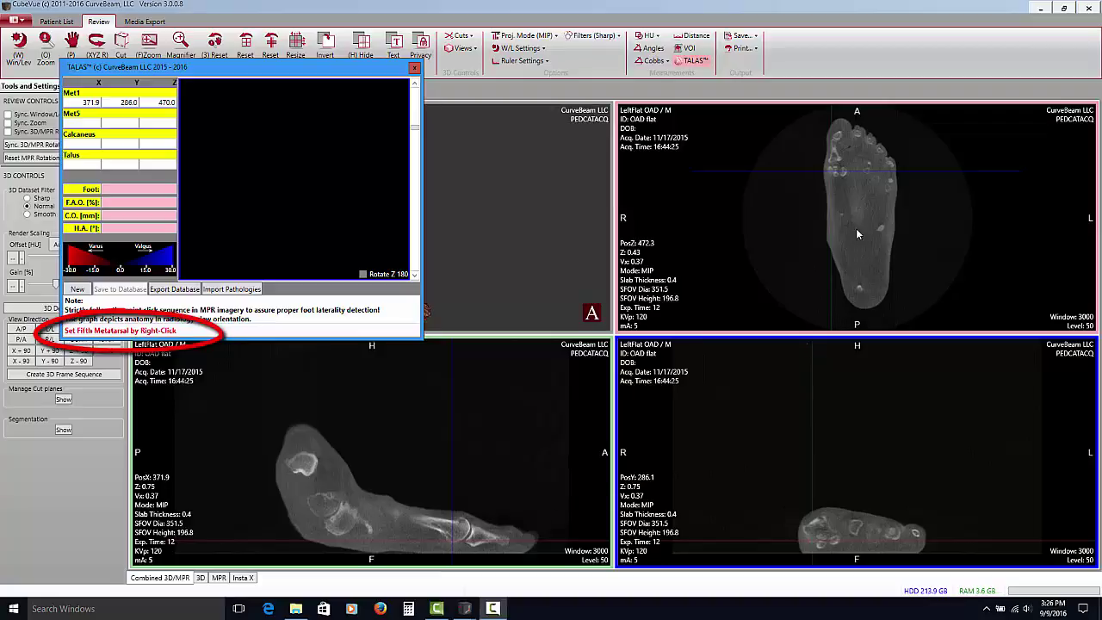
- Set the Met5 landmark under the fifth metatarsal head at 599.1, 354.0, 475.0
left_click_drag(839, 176, 891, 191)
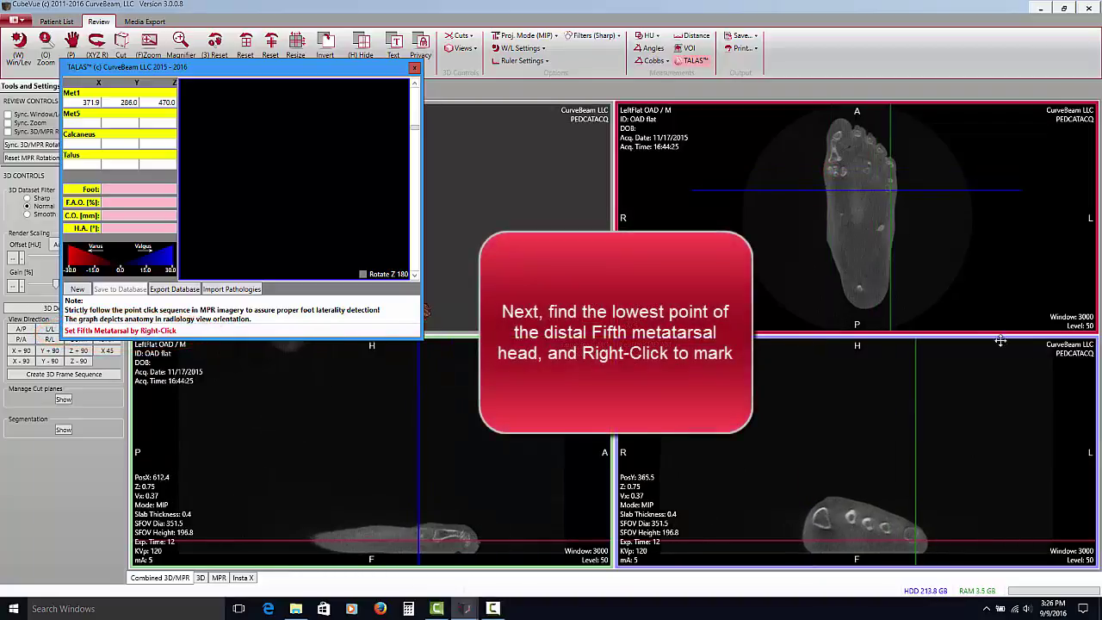
left_click(915, 540)
left_click_drag(915, 541, 911, 539)
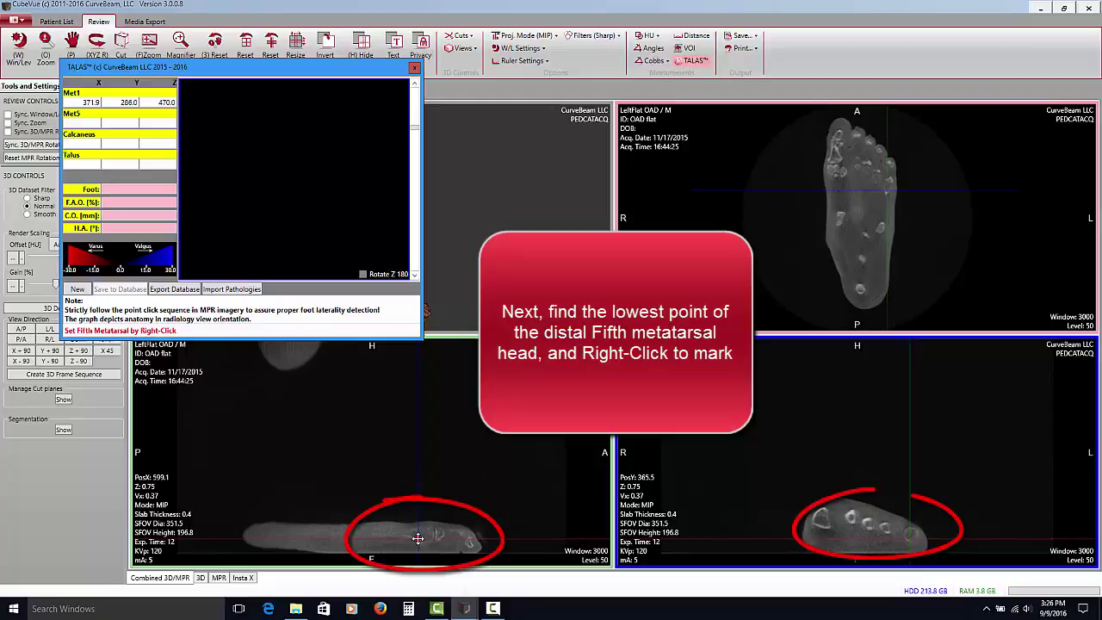
left_click_drag(417, 538, 423, 543)
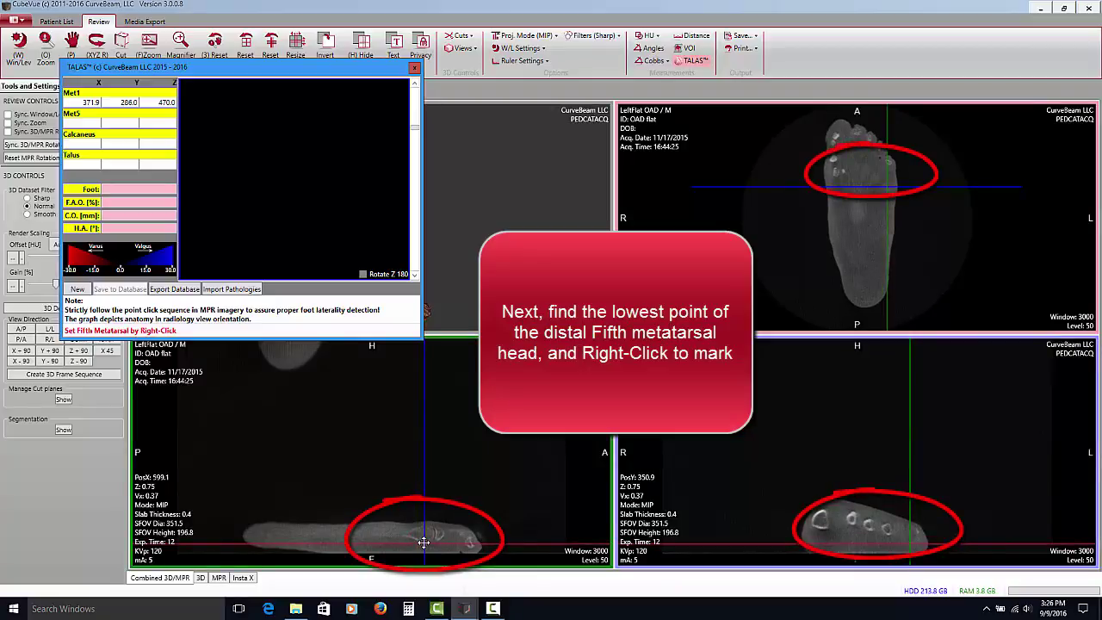
right_click(423, 541)
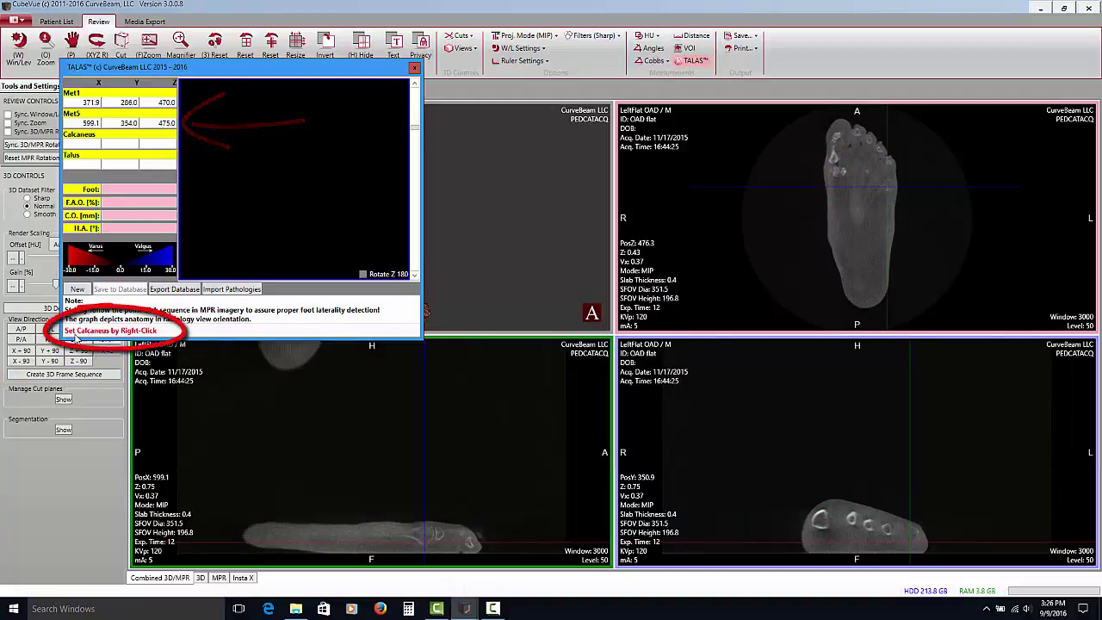
- Set the Calcaneus landmark at the bottom of the heel at 488.0, 756.2, 470.0
left_click_drag(861, 198, 862, 294)
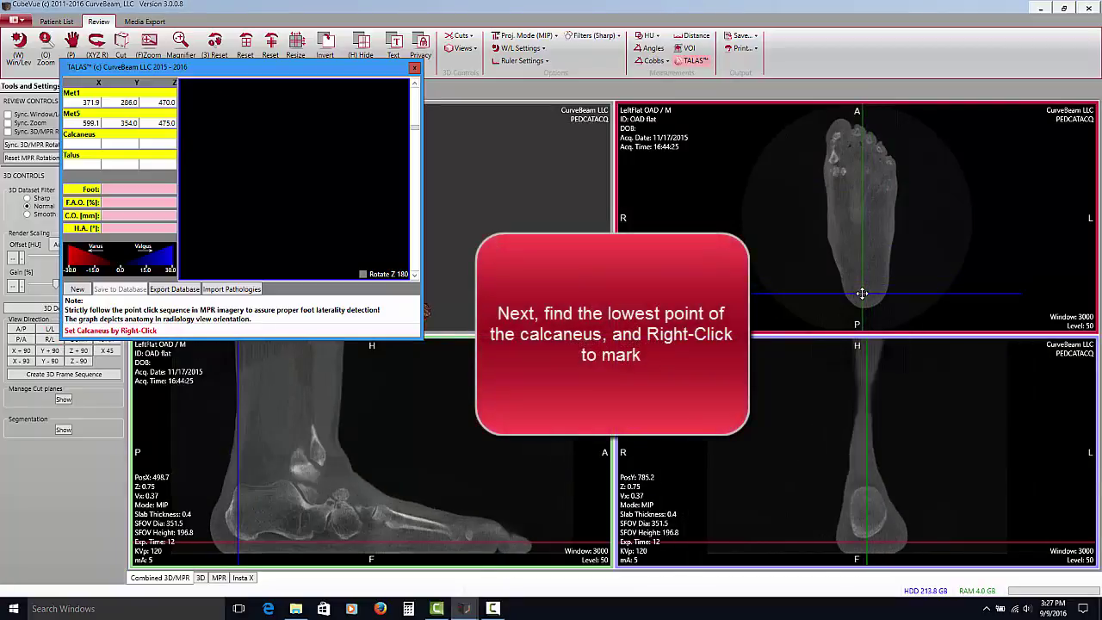
left_click(247, 540)
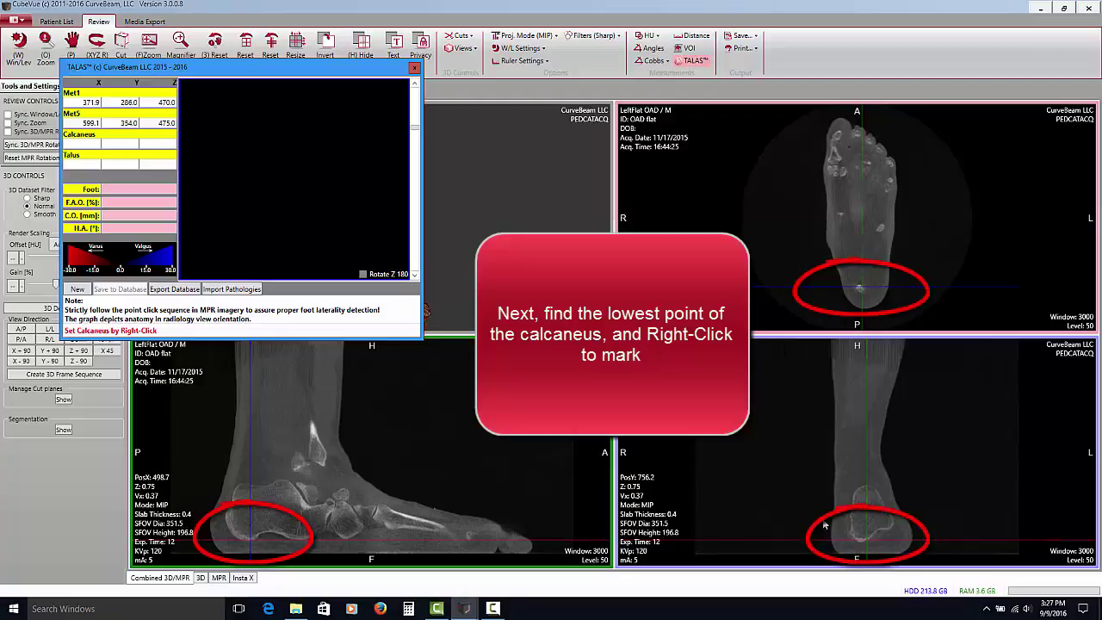
left_click(861, 539)
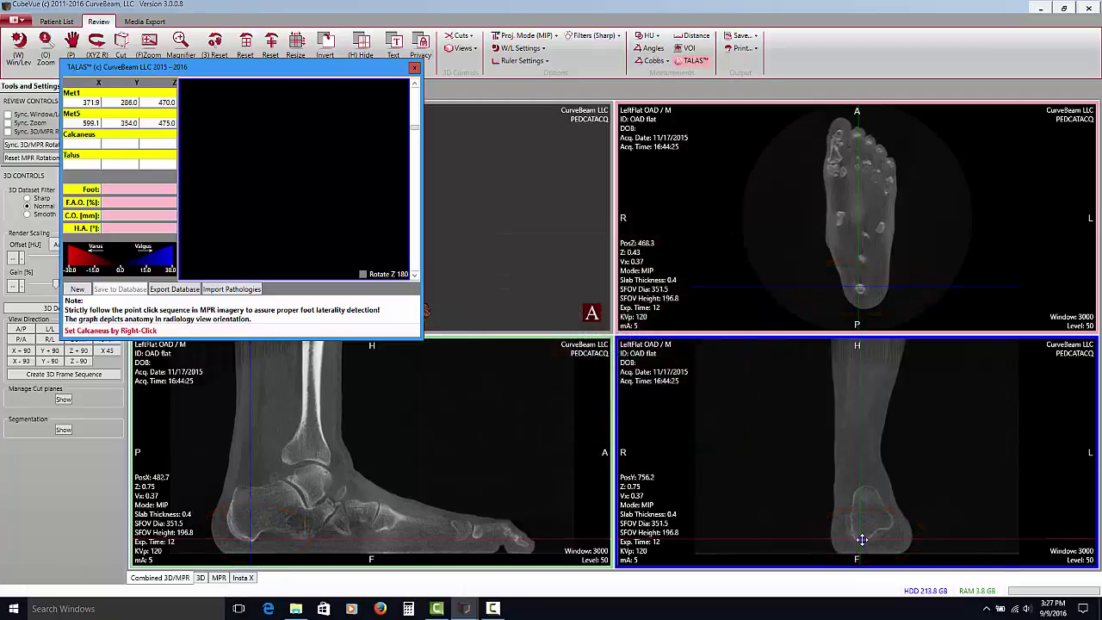
right_click(861, 539)
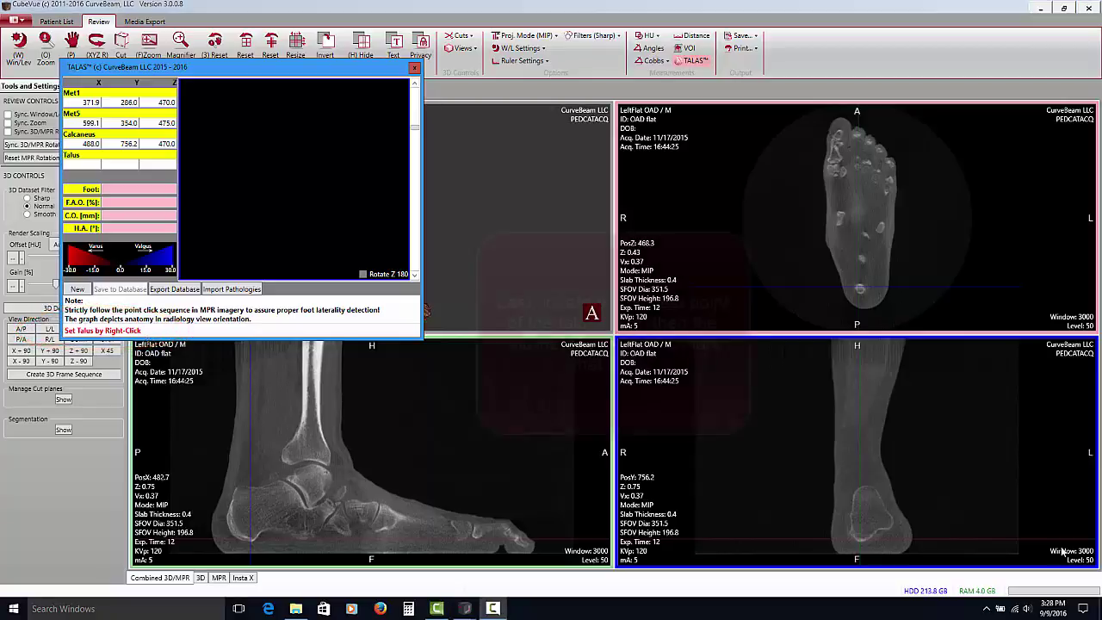
- Set the Talus landmark on the talar dome midline, giving F.A.O. 10.93%, C.O. 24.89 mm, H.A. 29.64°
left_click(250, 539)
left_click_drag(272, 490, 312, 466)
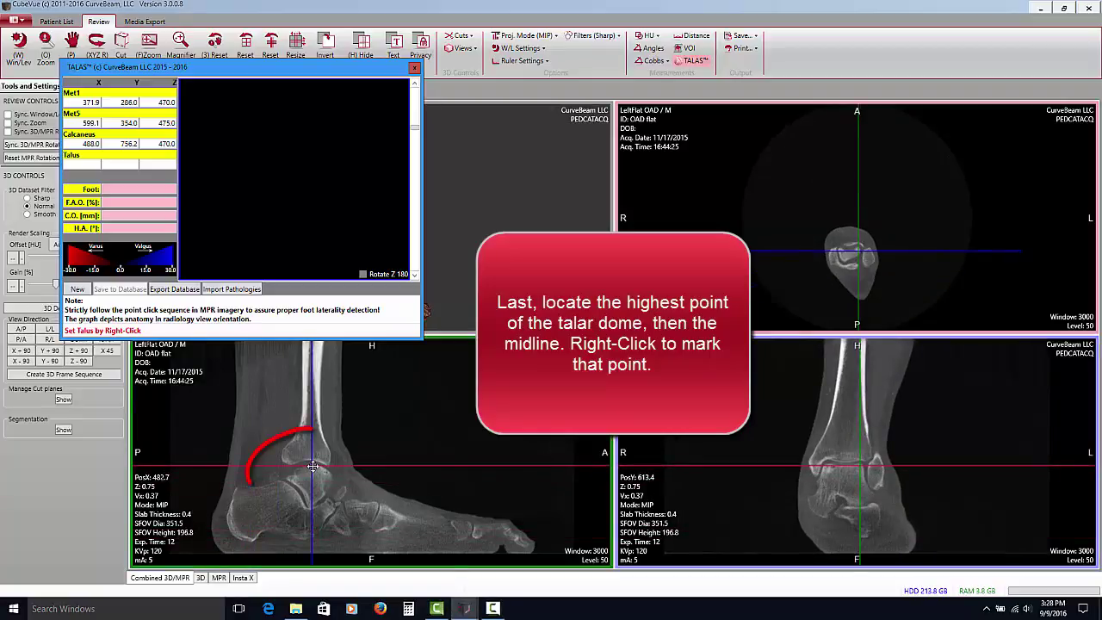
left_click(853, 469)
left_click_drag(852, 469, 843, 467)
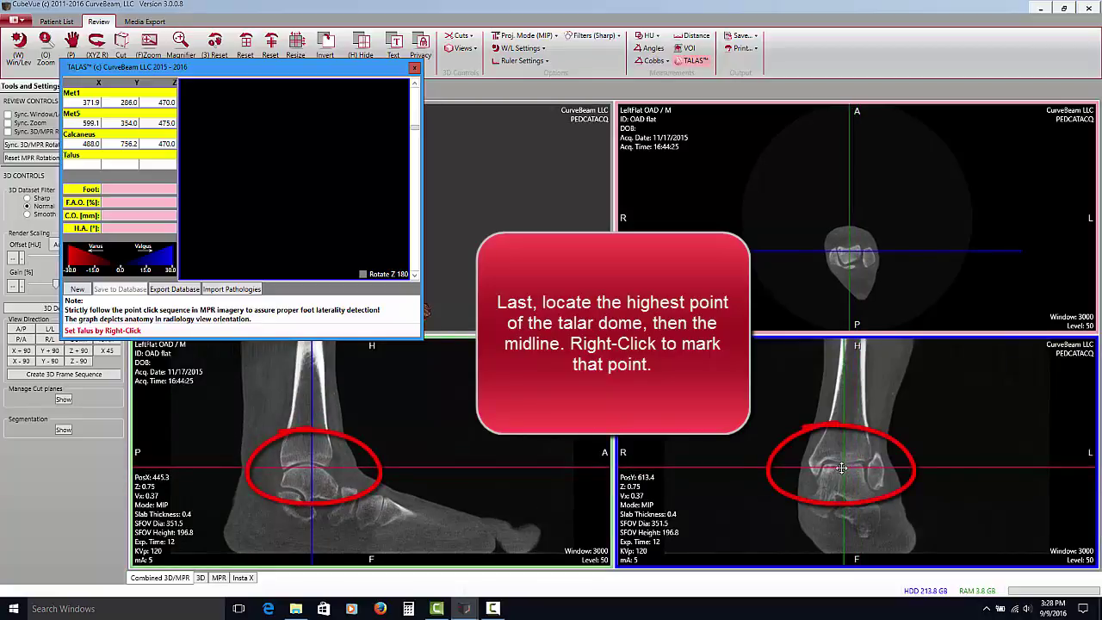
left_click(306, 465)
left_click_drag(305, 465, 307, 466)
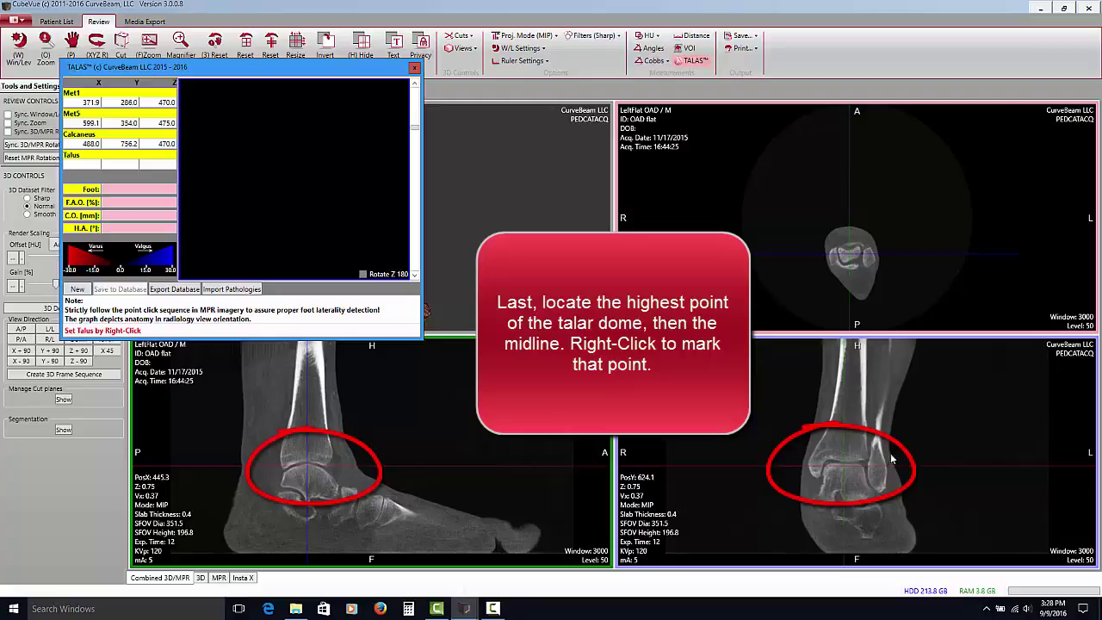
left_click_drag(843, 468, 846, 466)
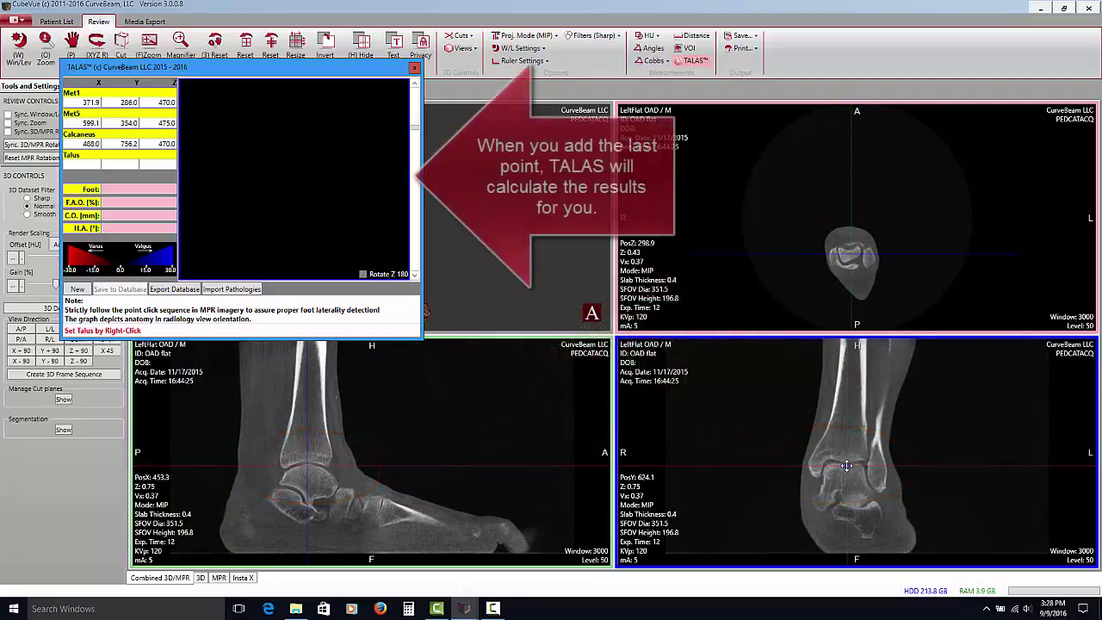
right_click(847, 466)
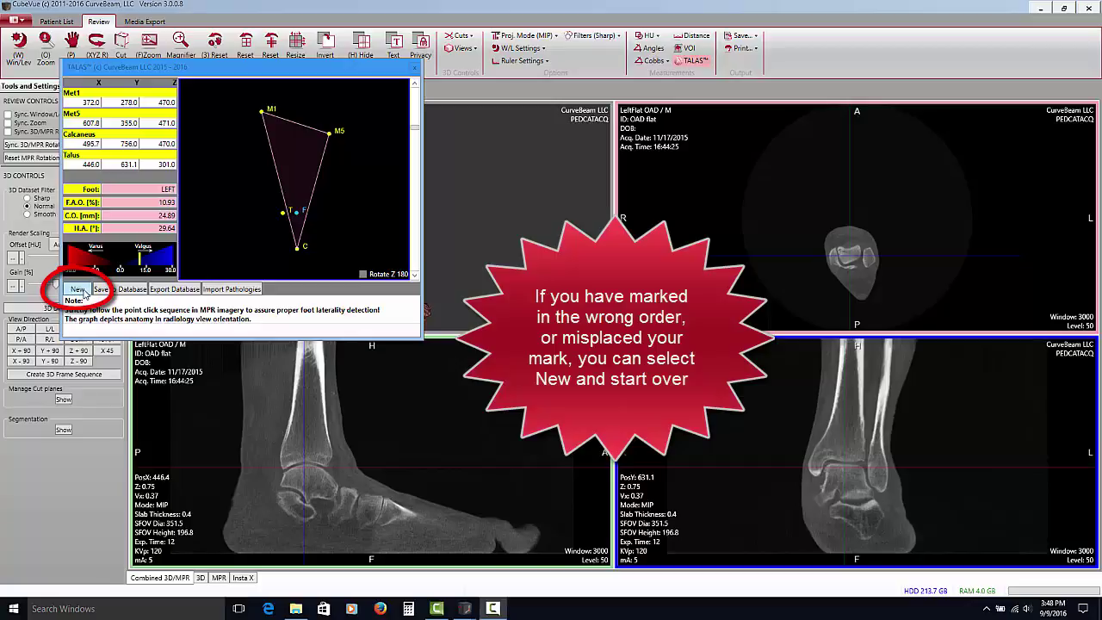
- Clear all TALAS landmarks with New to start the measurement over
left_click(78, 290)
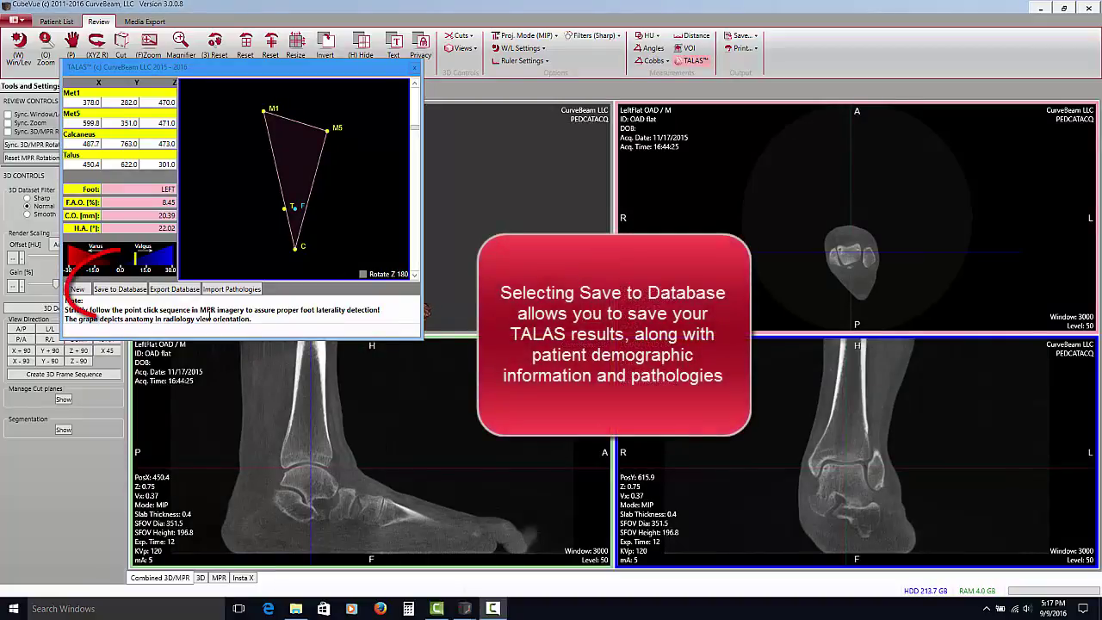
- Fill in the Save to Database entry form's age, height and weight fields, leaving pathology unchosen
left_click(121, 293)
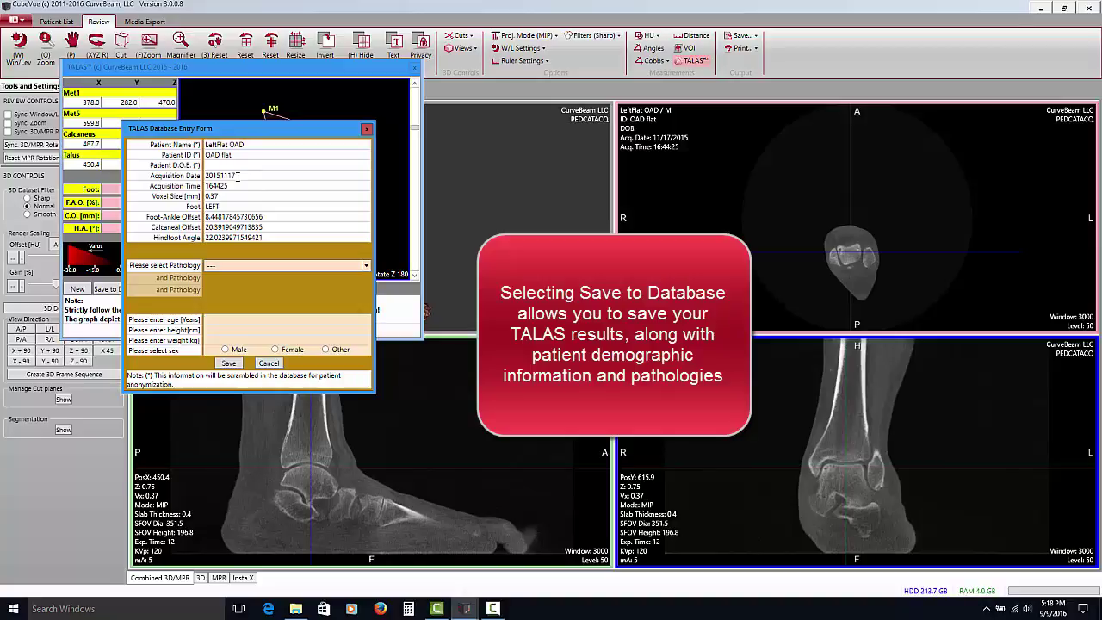
left_click(366, 265)
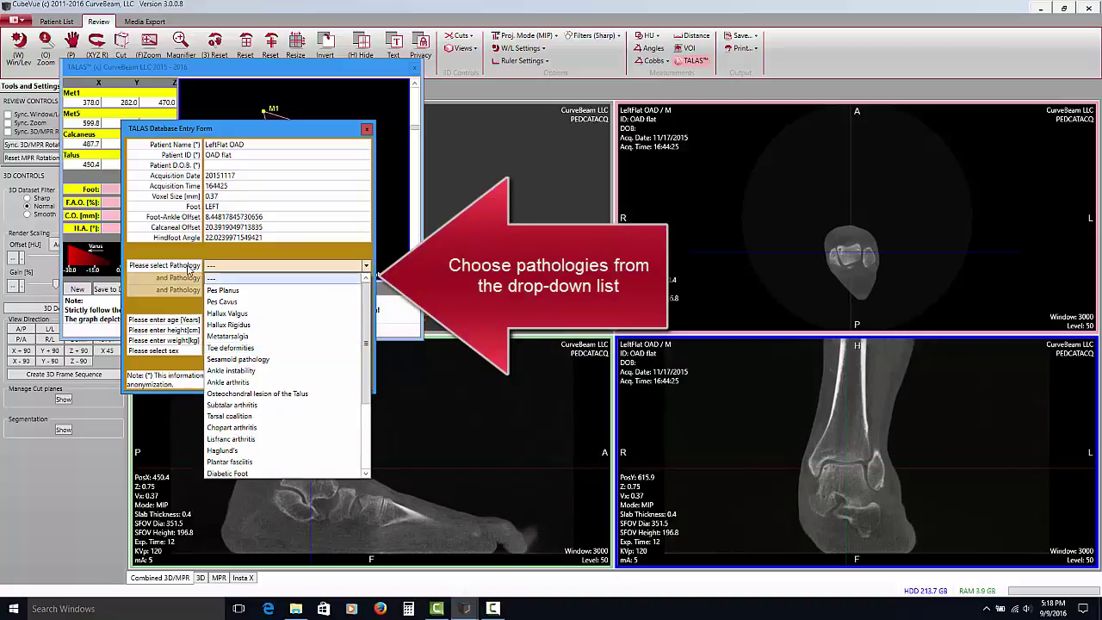
left_click(189, 268)
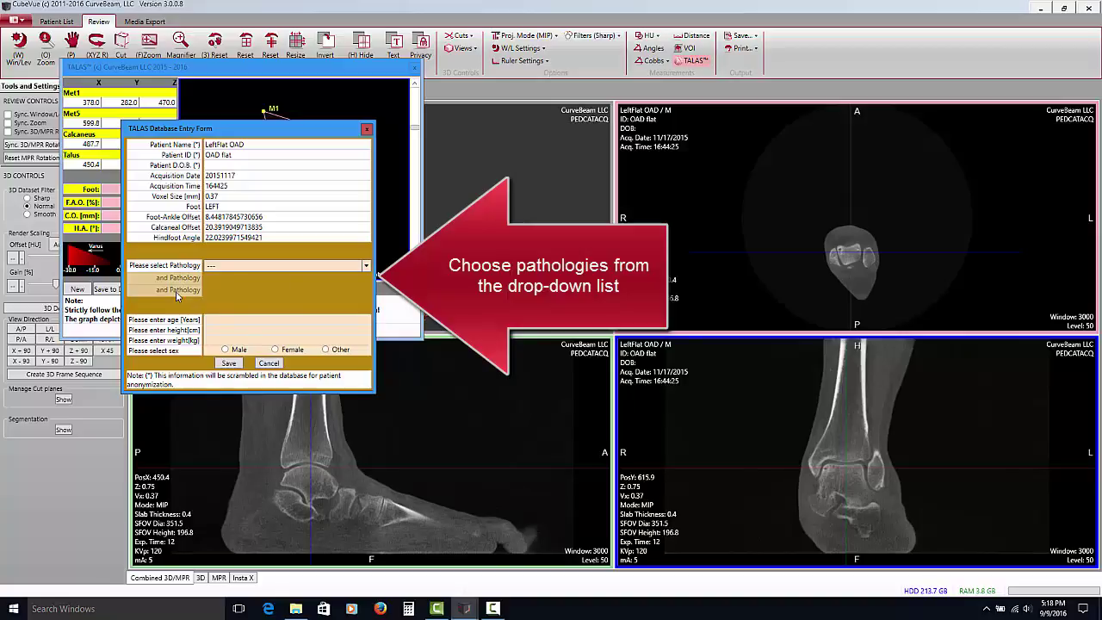
left_click(221, 320)
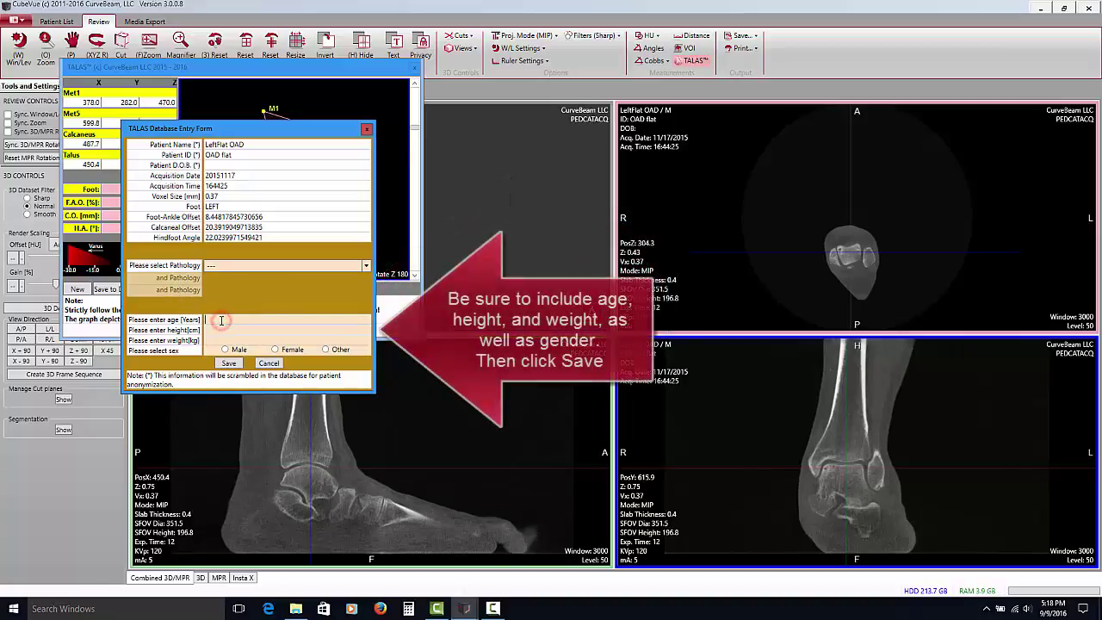
left_click(212, 329)
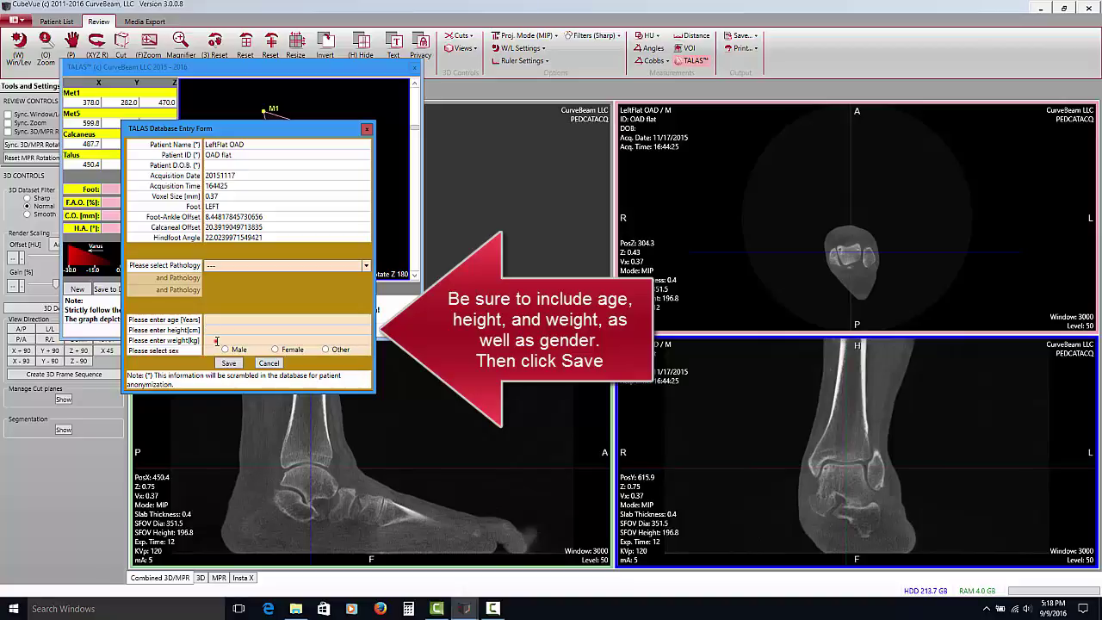
left_click(217, 340)
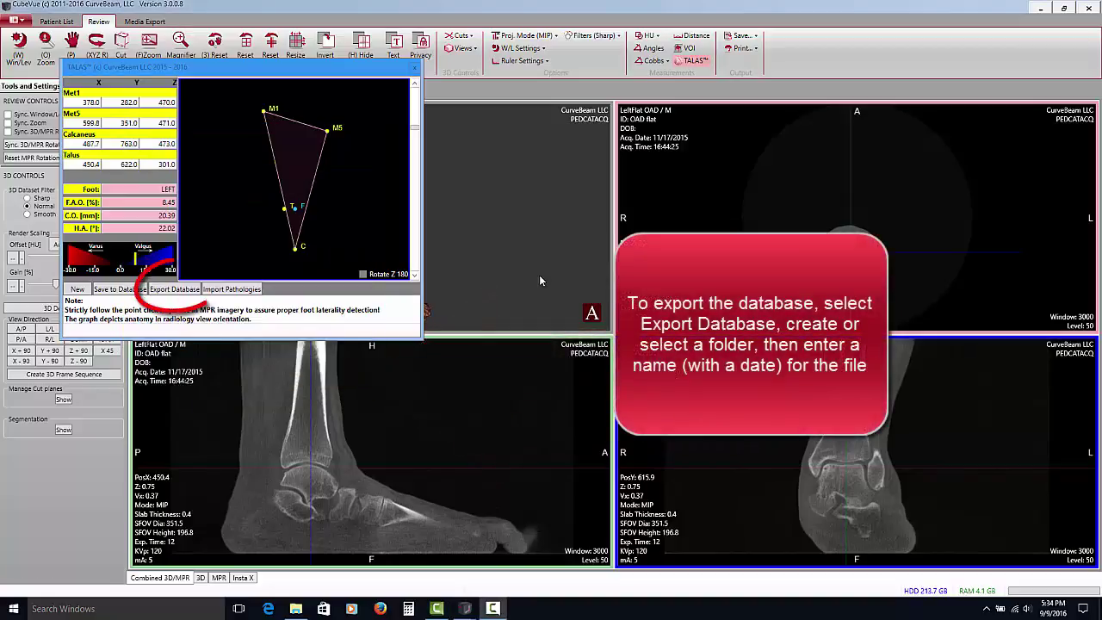
- Export the TALAS database as 'TALAS database 20160910' in the database TALAS folder
left_click(172, 290)
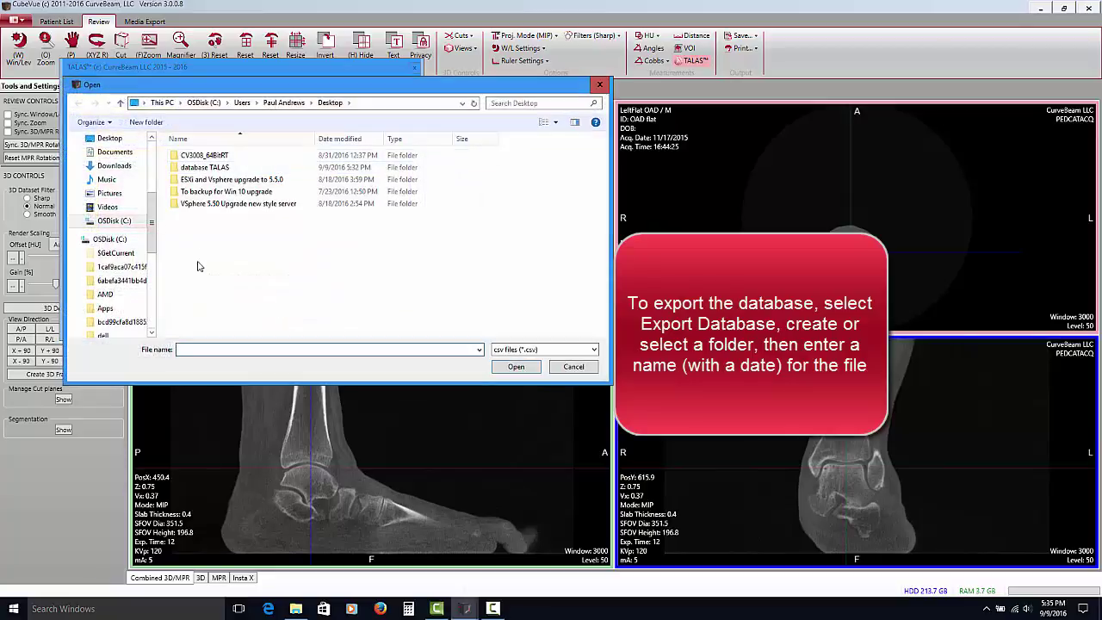
left_click(214, 168)
double_click(214, 168)
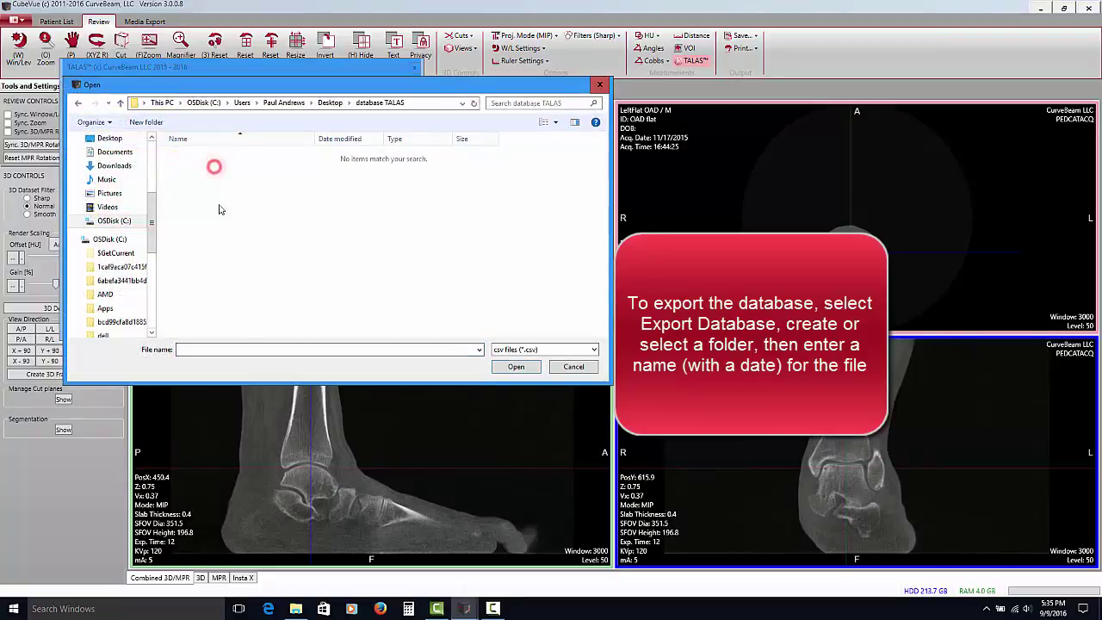
left_click(233, 351)
type("TA")
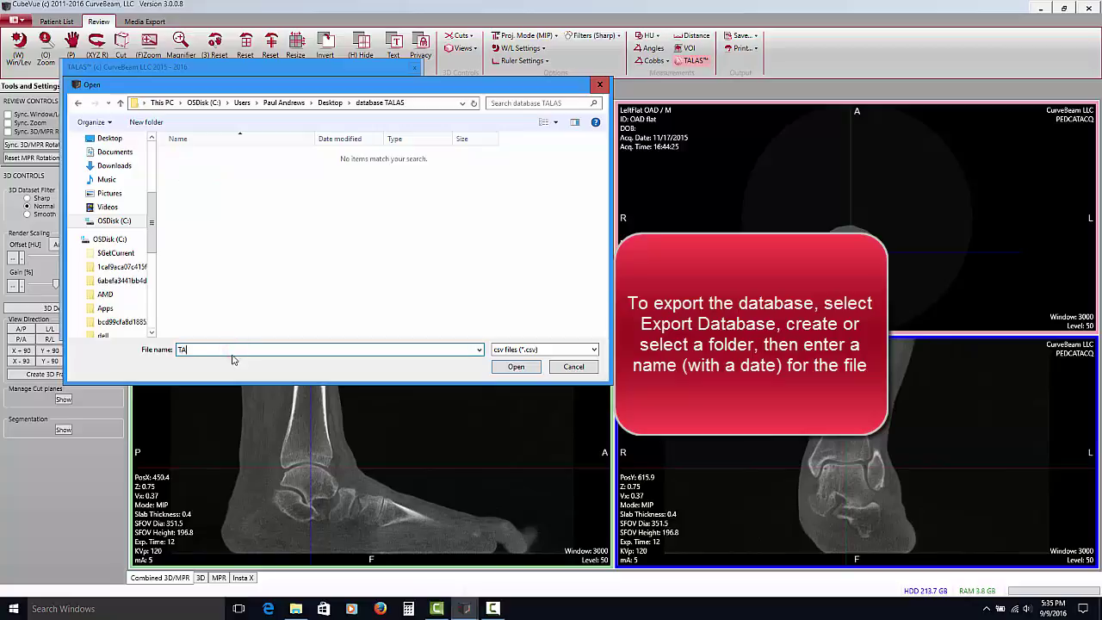
type("LAS database 20160910")
left_click(514, 368)
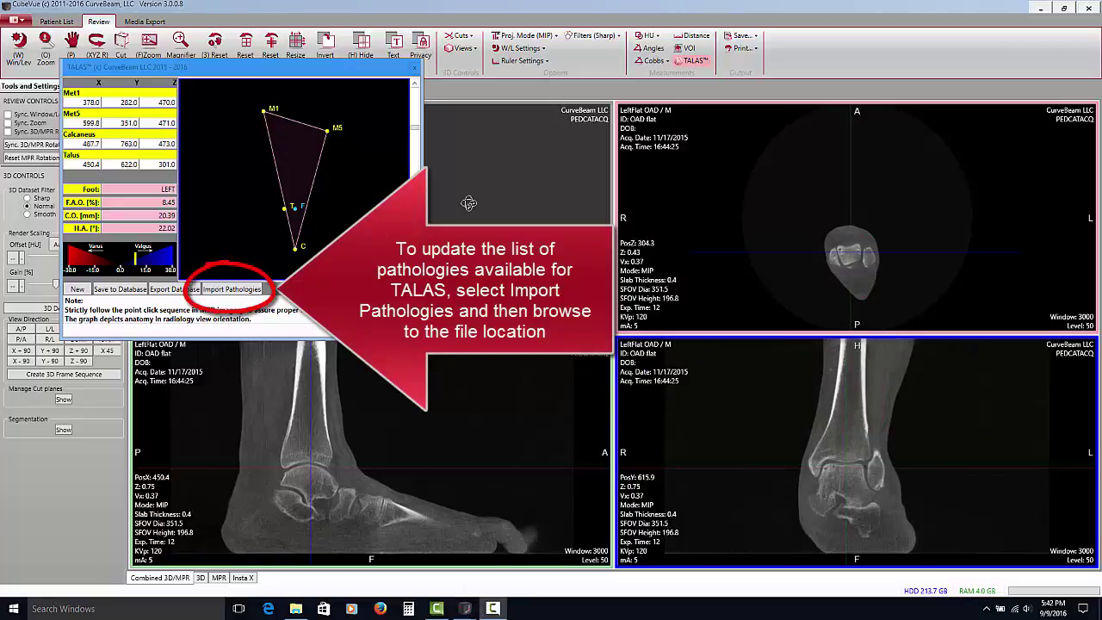
- Cancel the Import Pathologies file browser without importing anything
left_click(228, 291)
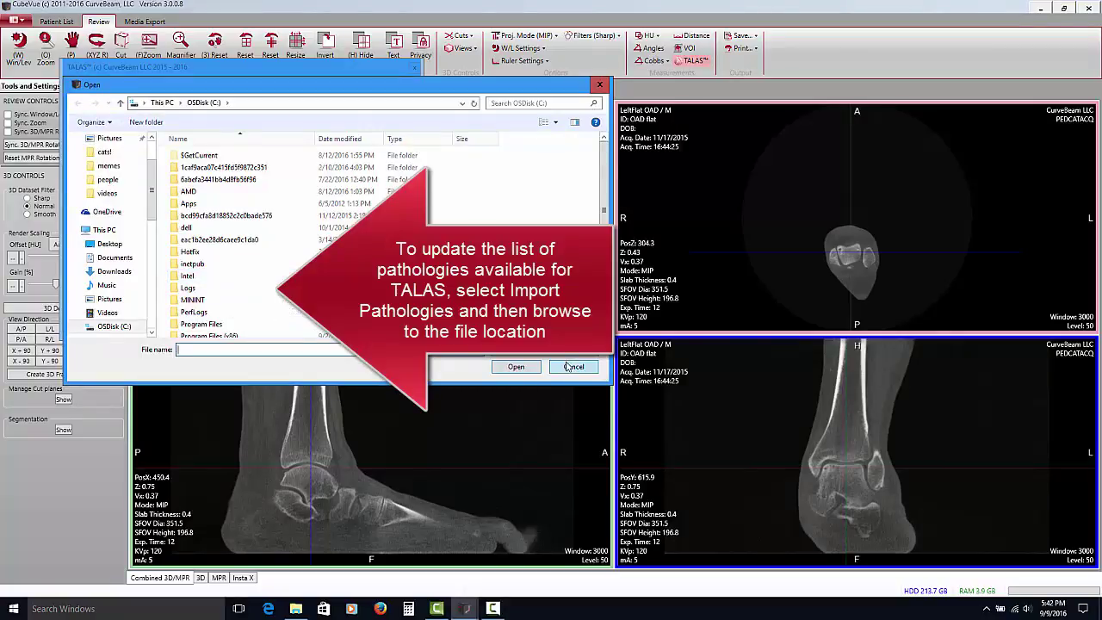
left_click(569, 367)
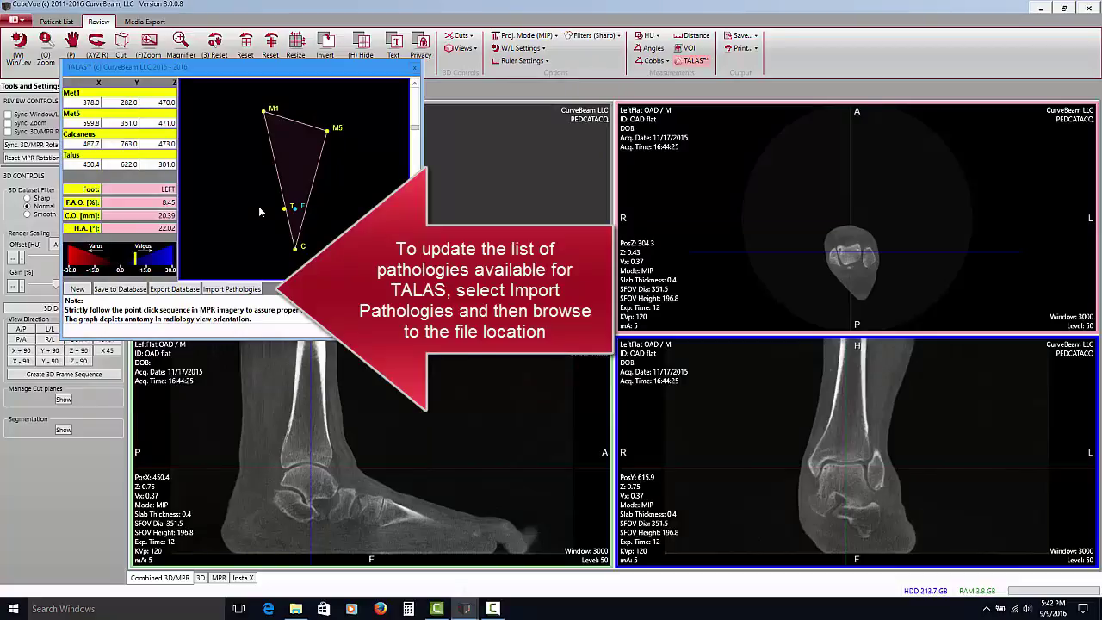